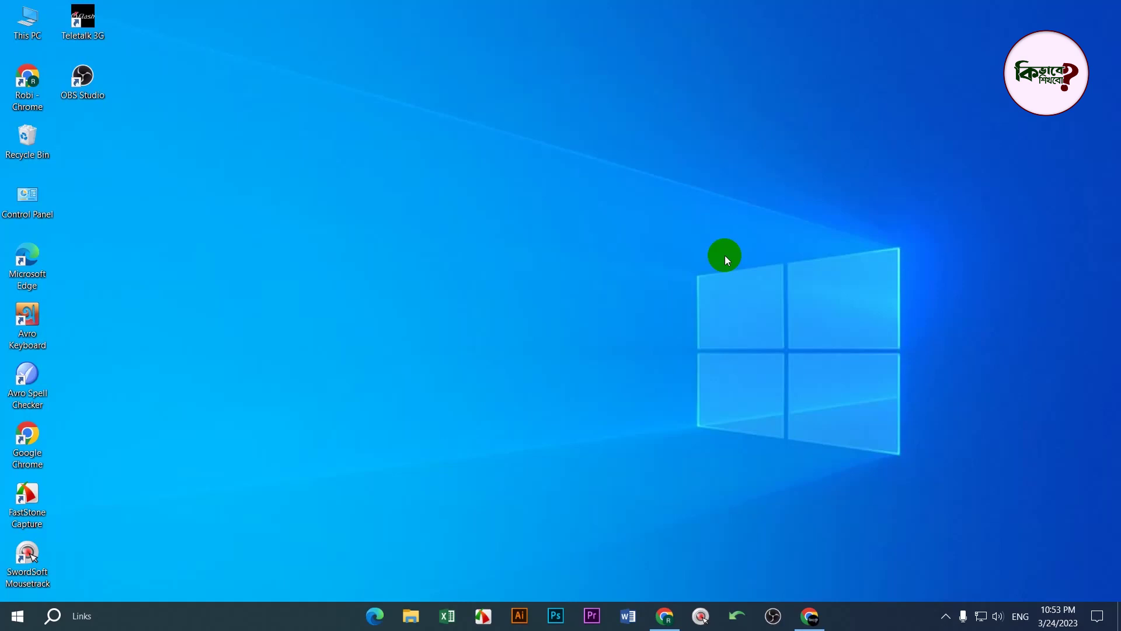
# Switch to Chrome, search Google for "tag generator", and open the Rapidtags YouTube Tag Generator result
pyautogui.click(665, 616)
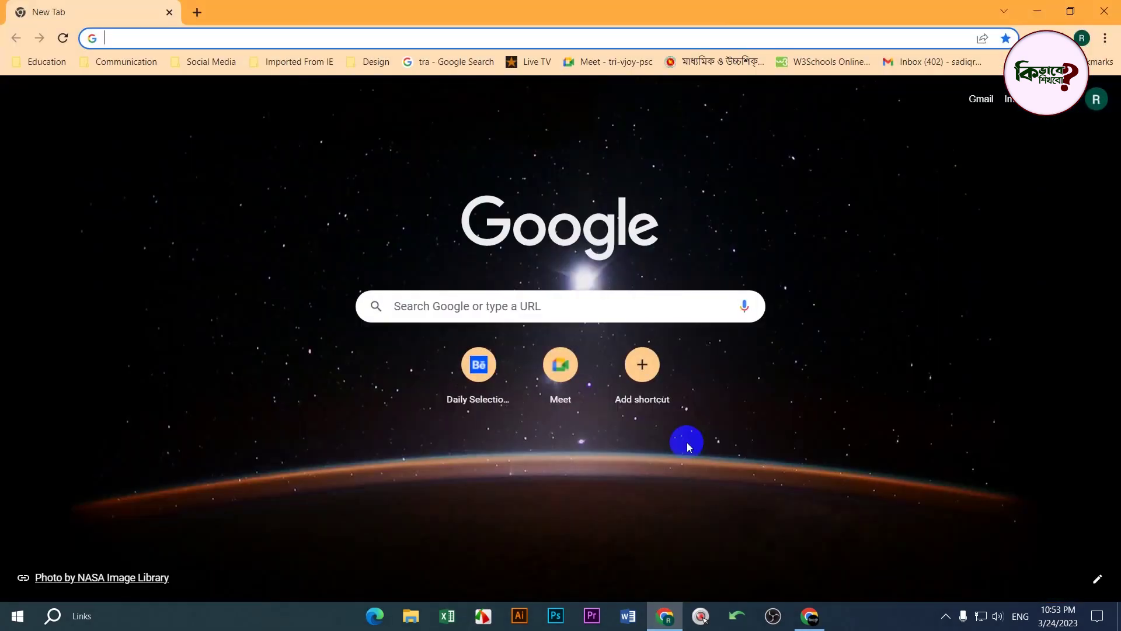
pyautogui.click(487, 306)
pyautogui.write('ta')
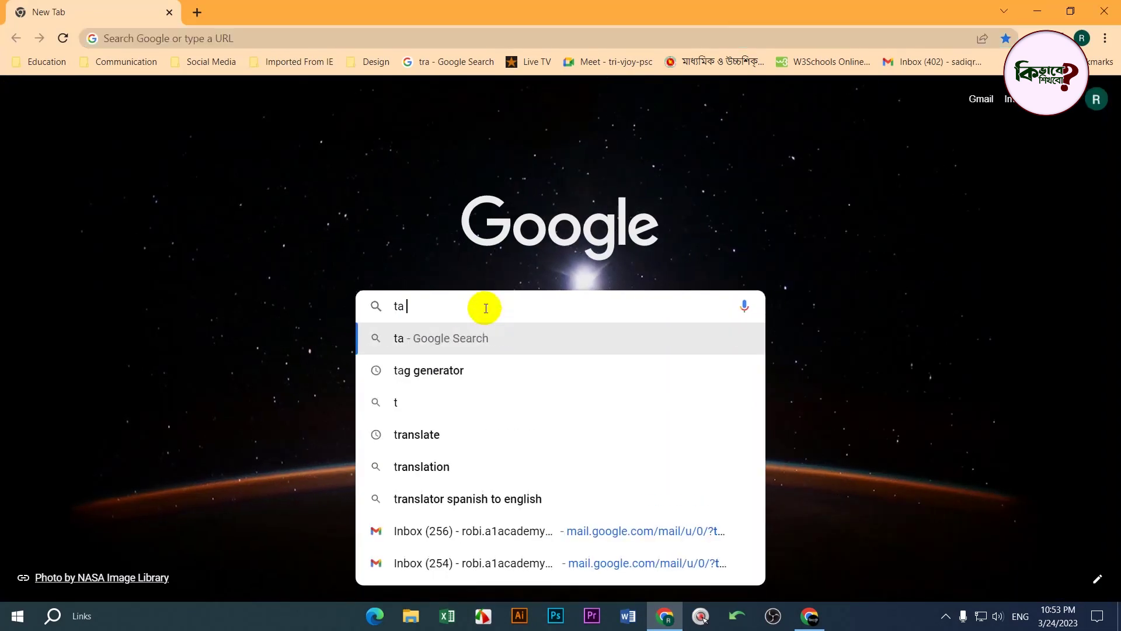
pyautogui.click(453, 374)
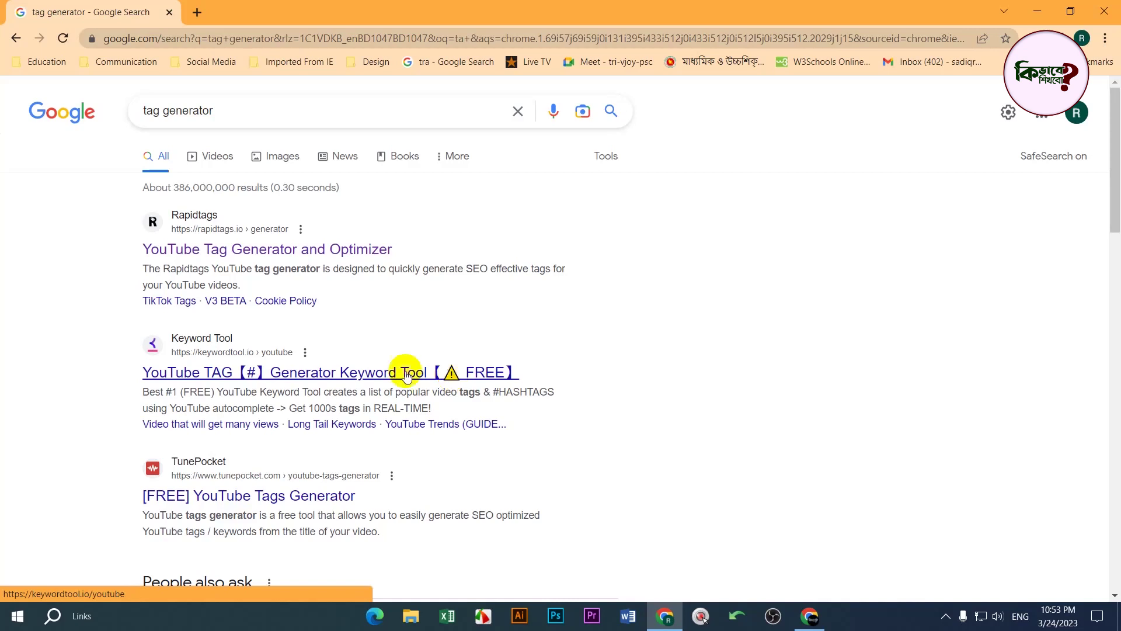
pyautogui.click(210, 257)
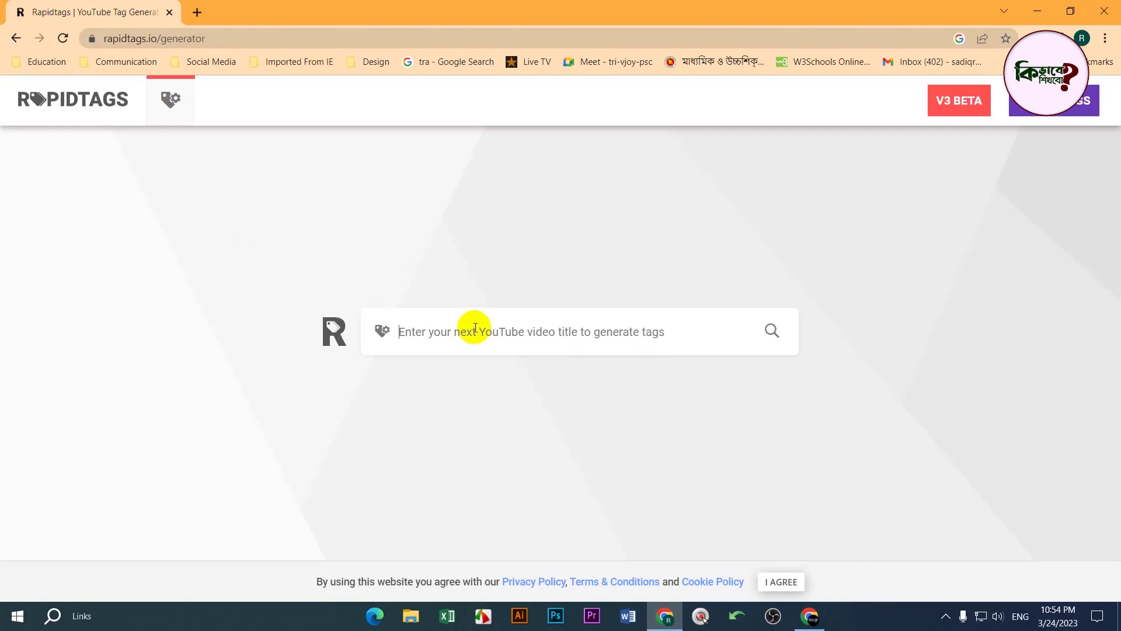
# Generate YouTube tags for the title "ms word" and copy all of the generated tags
pyautogui.click(476, 328)
pyautogui.write('m')
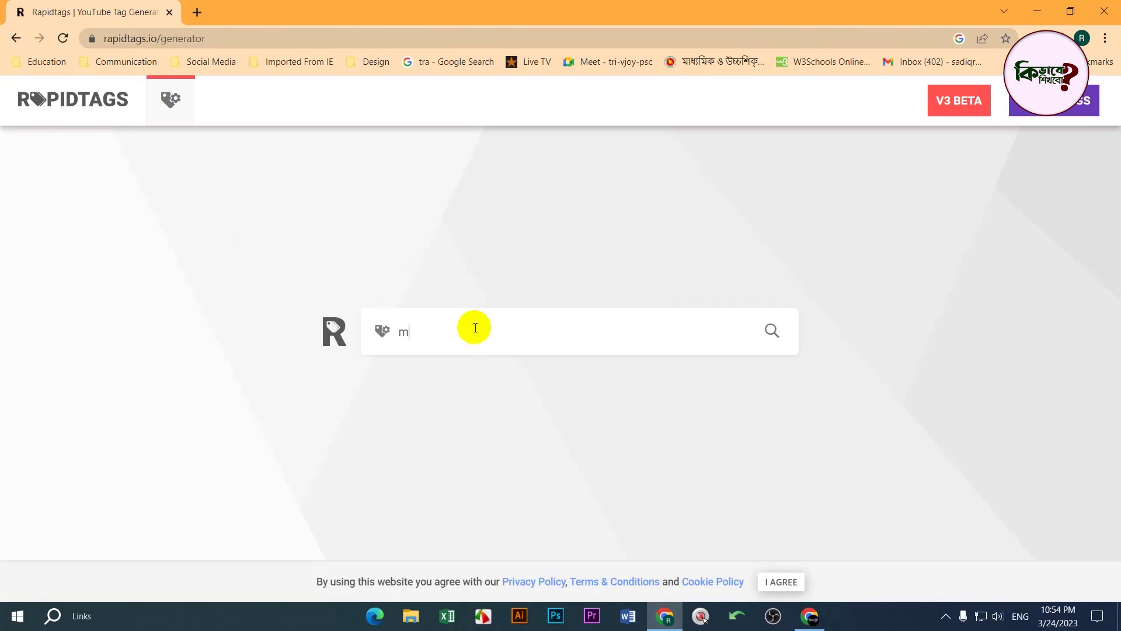
pyautogui.write('s word')
pyautogui.press('Return')
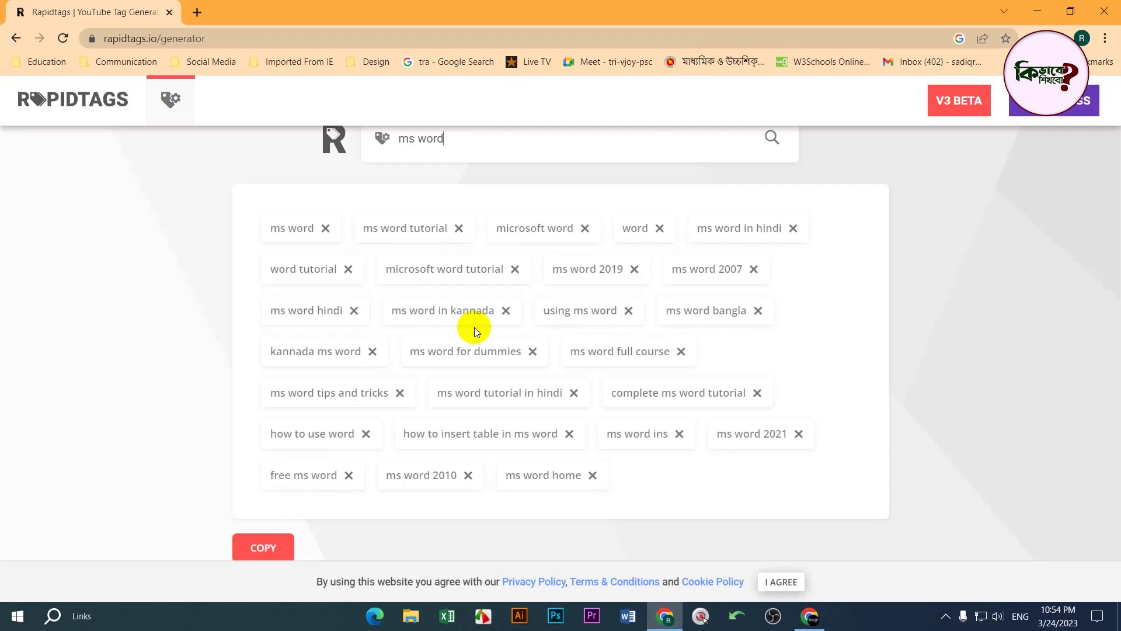
pyautogui.click(251, 544)
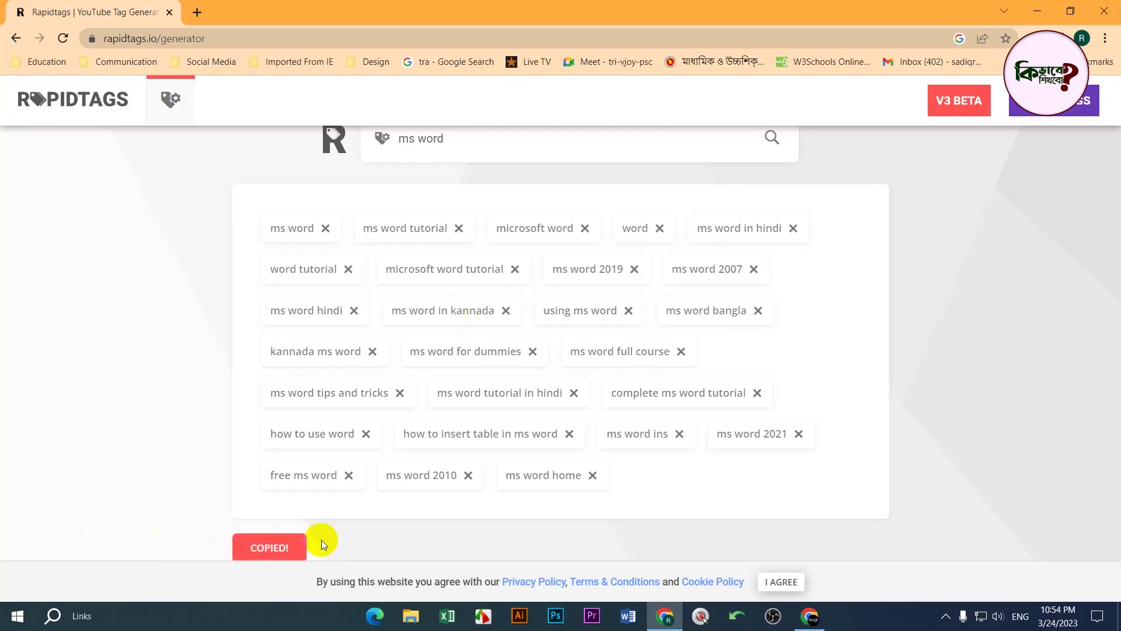
# Switch to Word, create a blank document, and paste the copied comma-separated tags into it
pyautogui.click(628, 616)
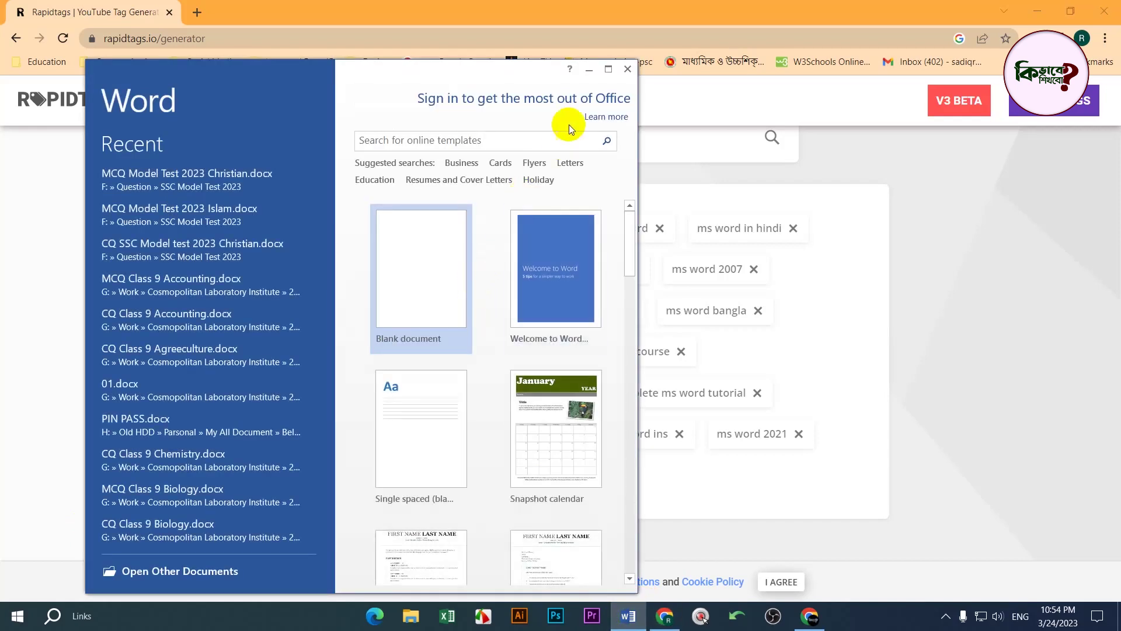
pyautogui.click(605, 72)
pyautogui.click(370, 169)
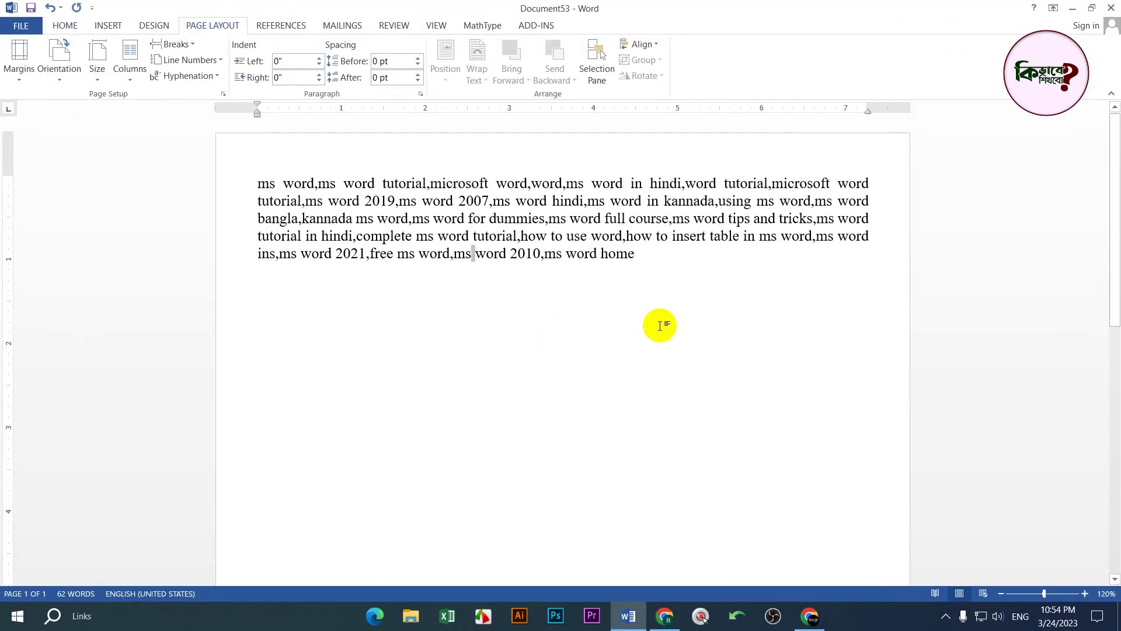
pyautogui.click(665, 323)
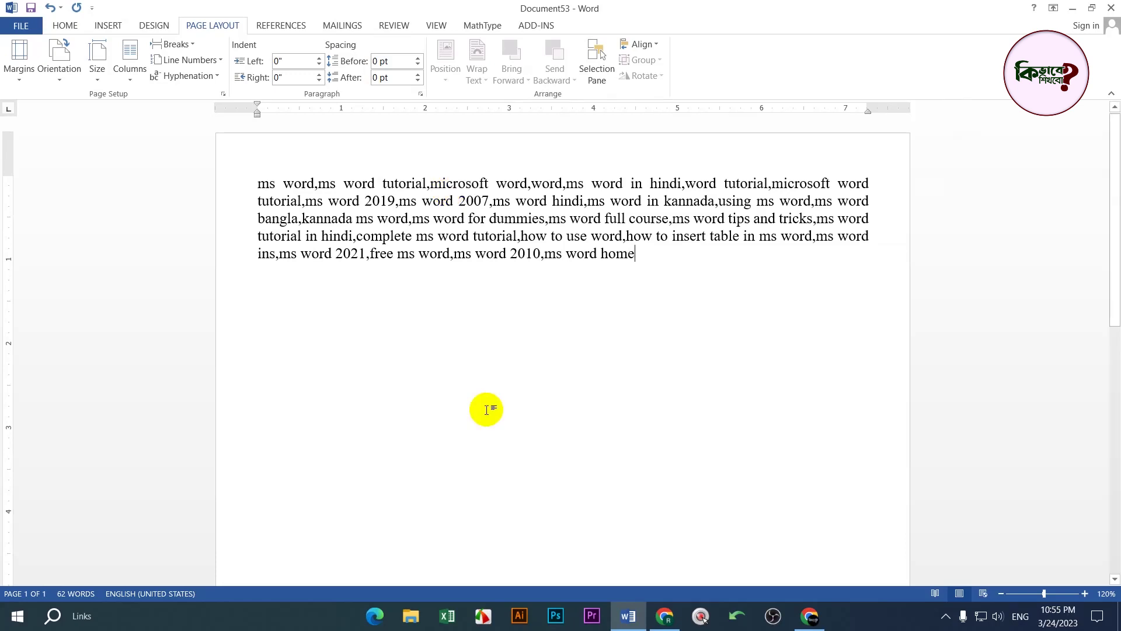
pyautogui.hotkey('ctrl', 'h')
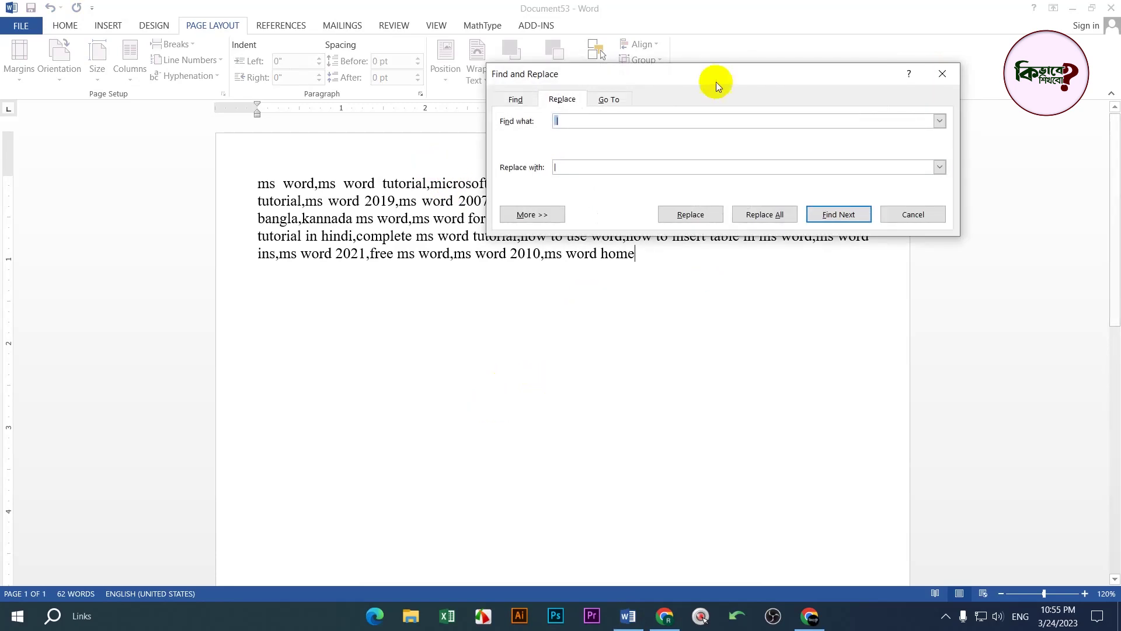
pyautogui.moveTo(718, 82); pyautogui.dragTo(679, 110)
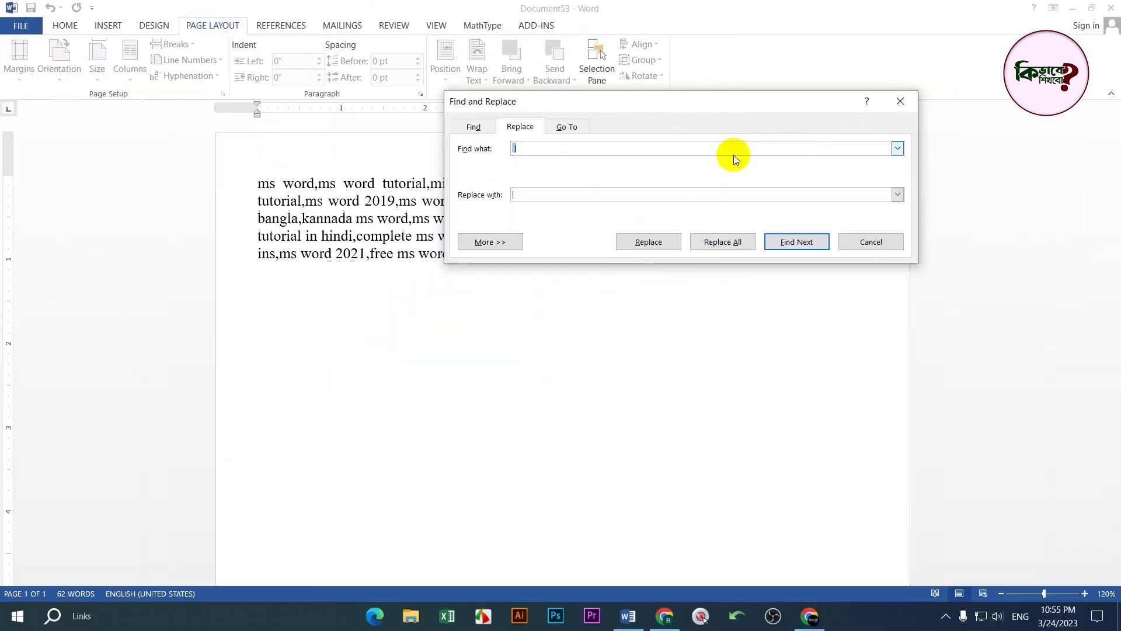
pyautogui.click(913, 97)
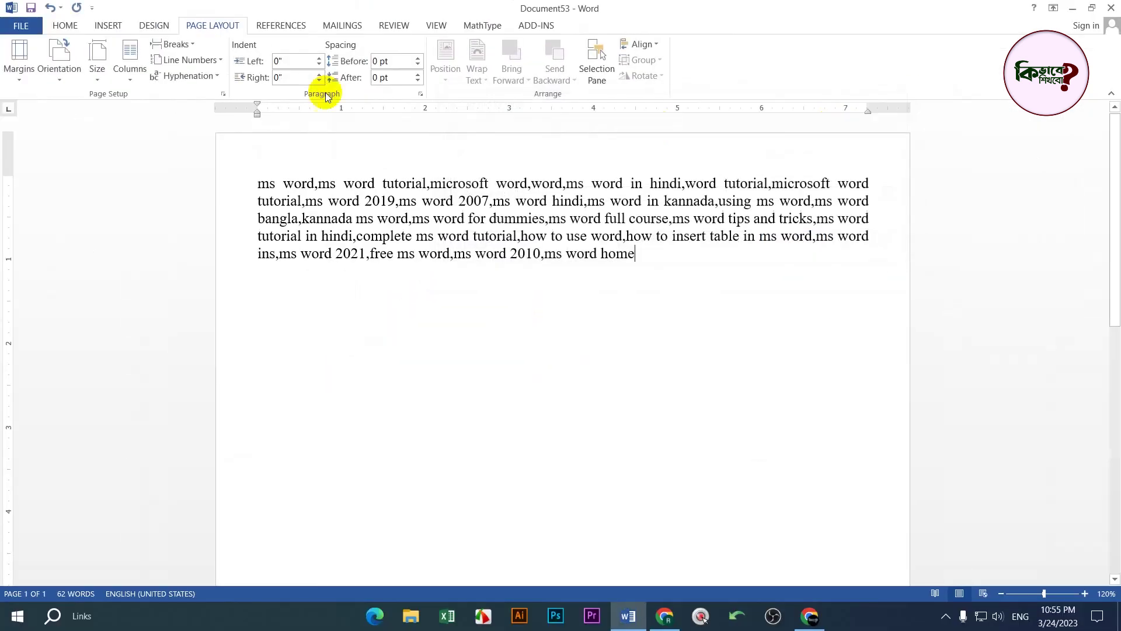
# Replace every comma in the document with a paragraph mark followed by a hash sign (^p#), using Find and Replace
pyautogui.click(69, 29)
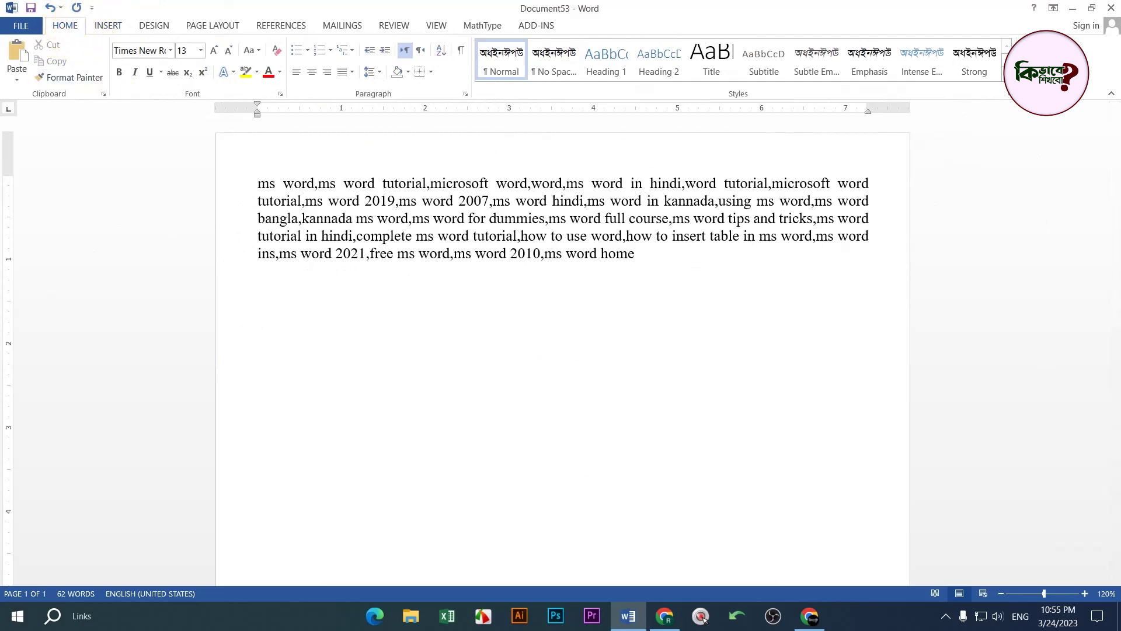
pyautogui.click(1055, 59)
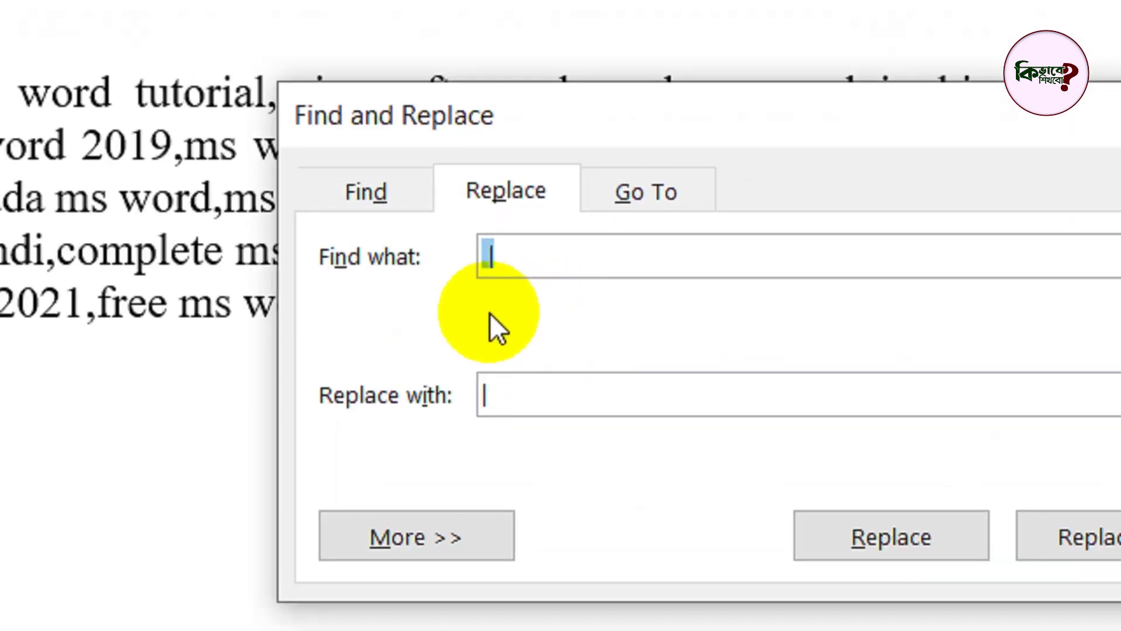
pyautogui.press('BackSpace')
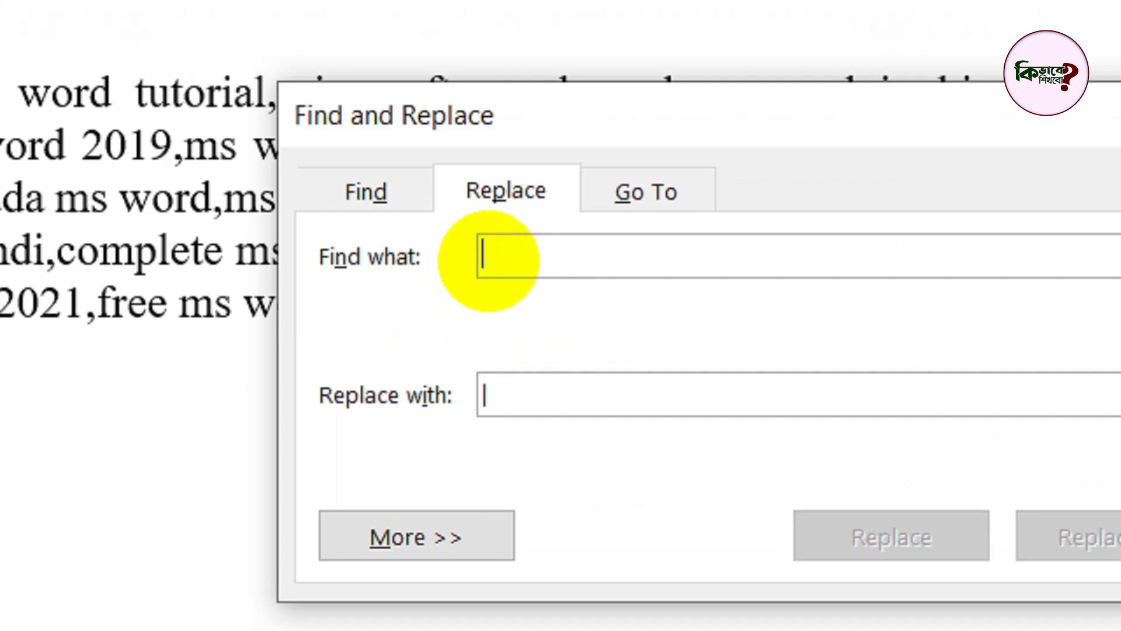
pyautogui.write(',')
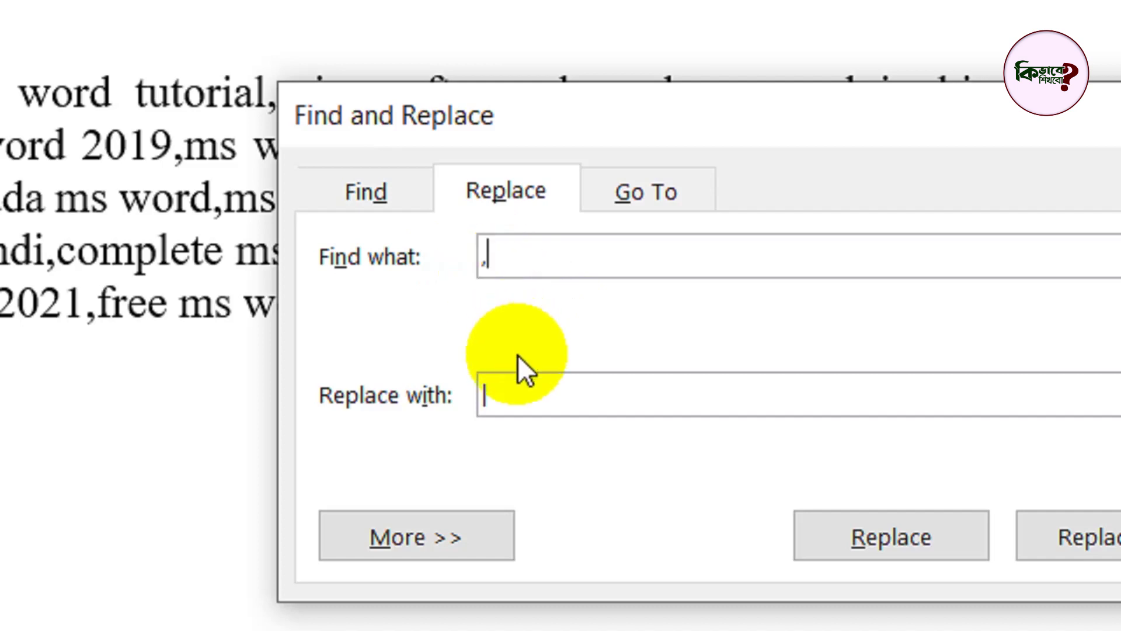
pyautogui.click(544, 404)
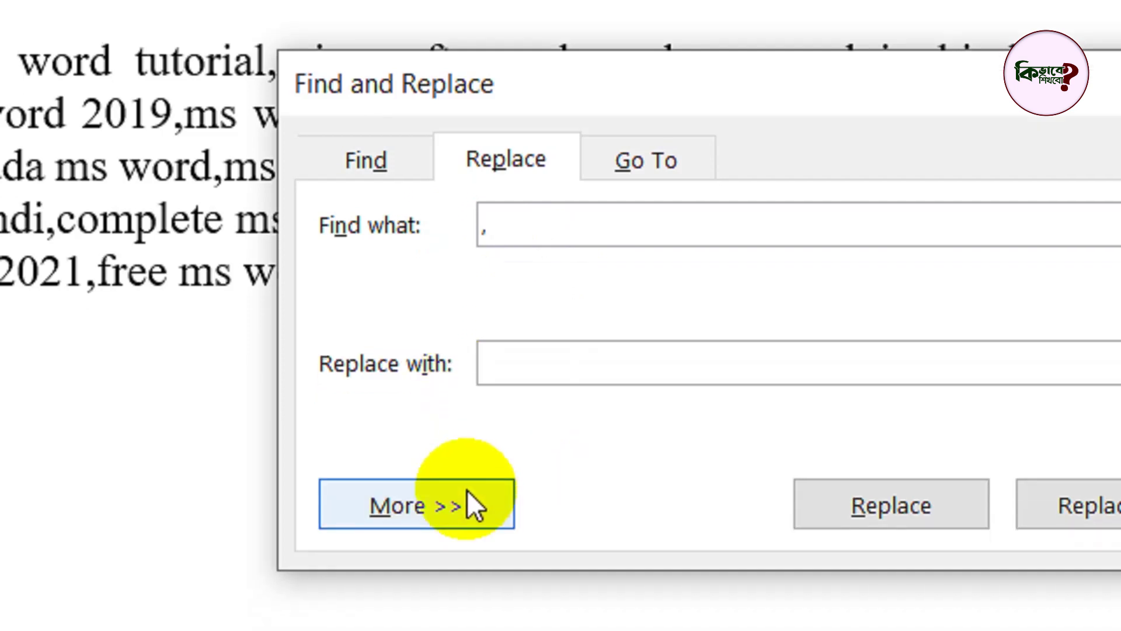
pyautogui.click(468, 492)
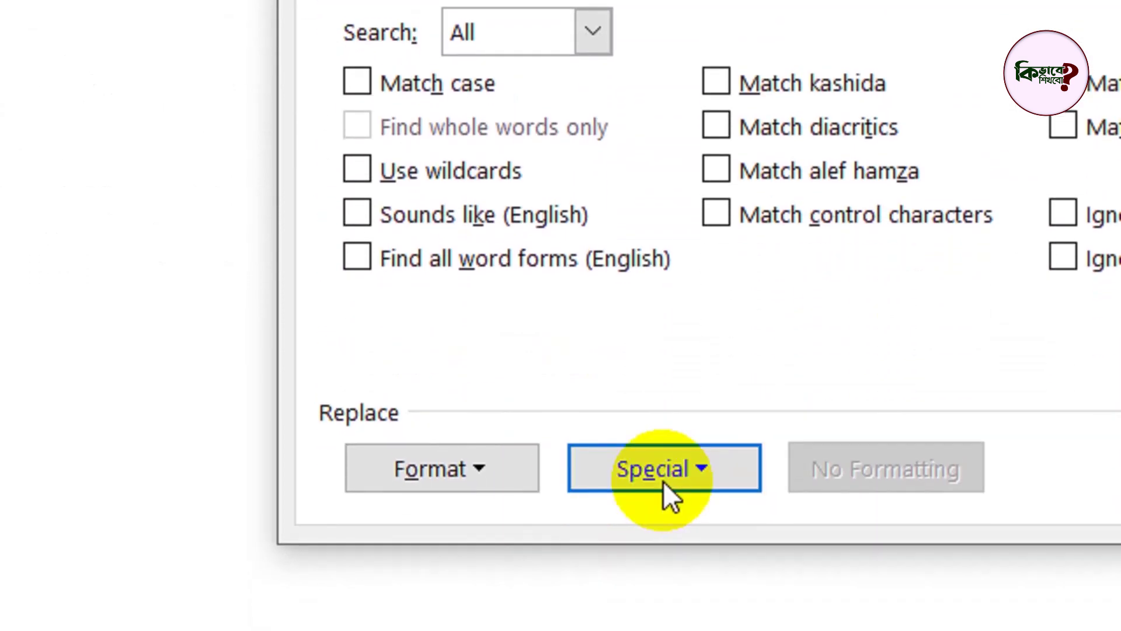
pyautogui.click(671, 482)
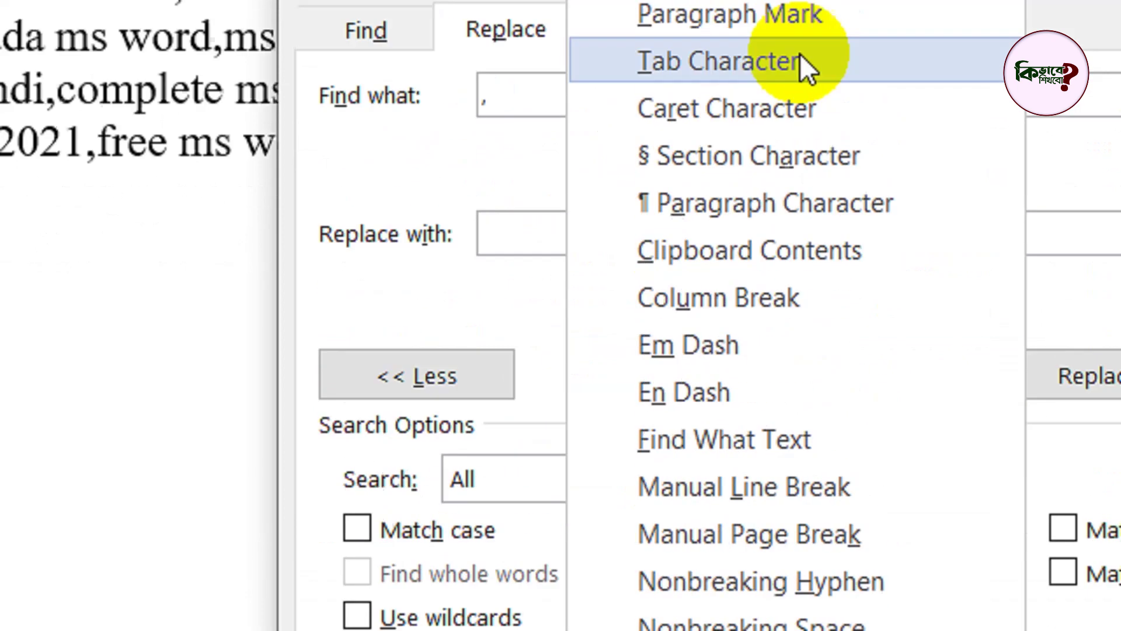
pyautogui.click(783, 17)
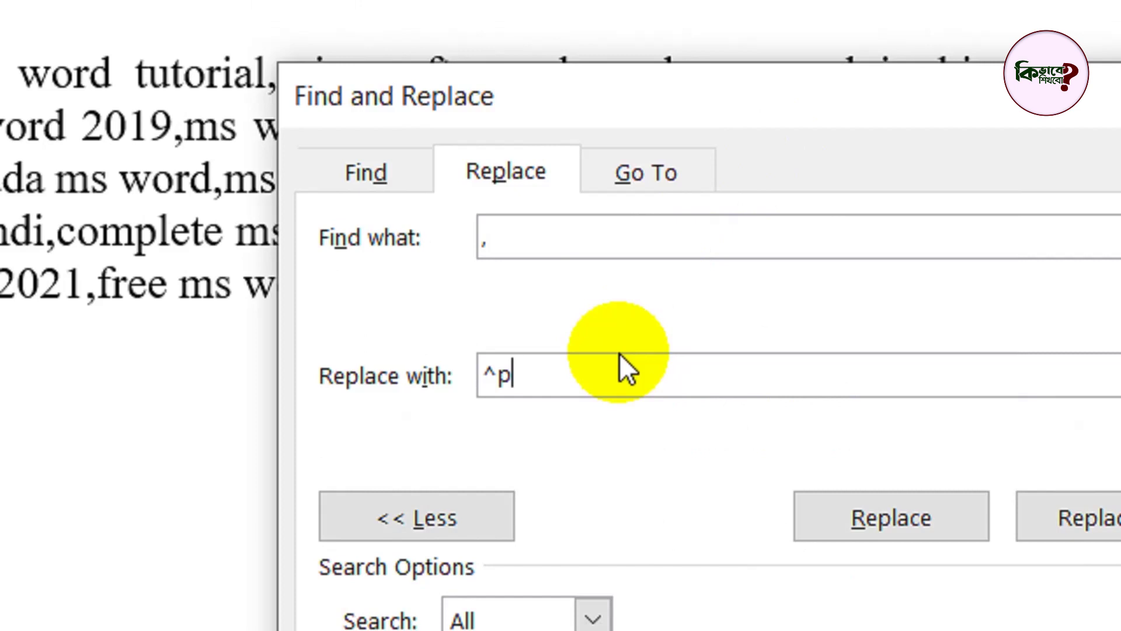
pyautogui.write('#')
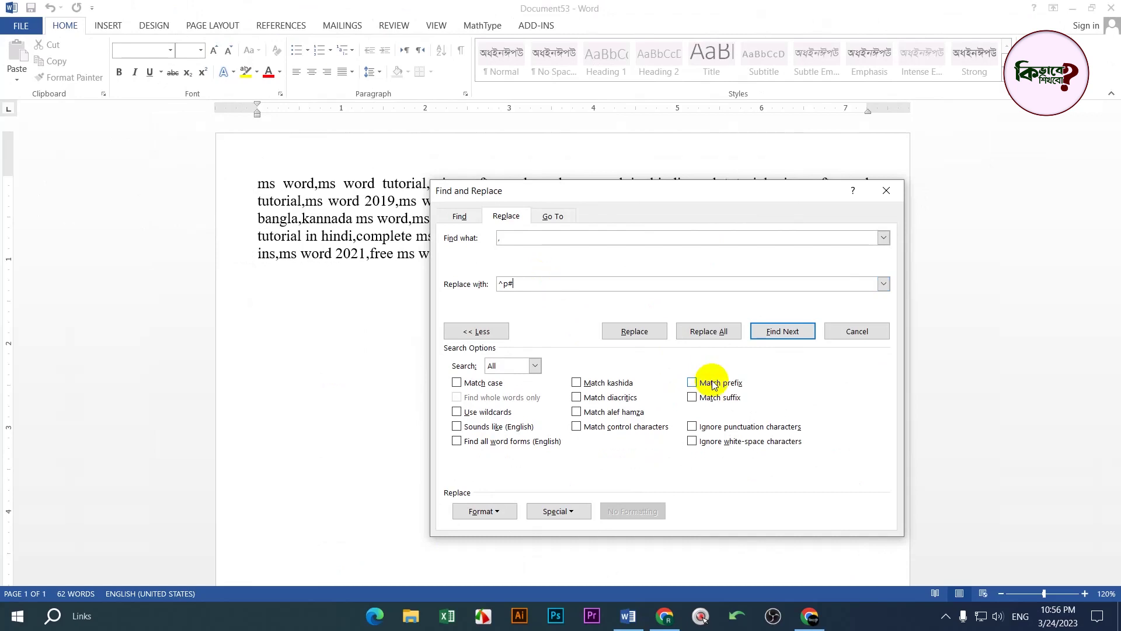
pyautogui.click(708, 332)
pyautogui.click(563, 348)
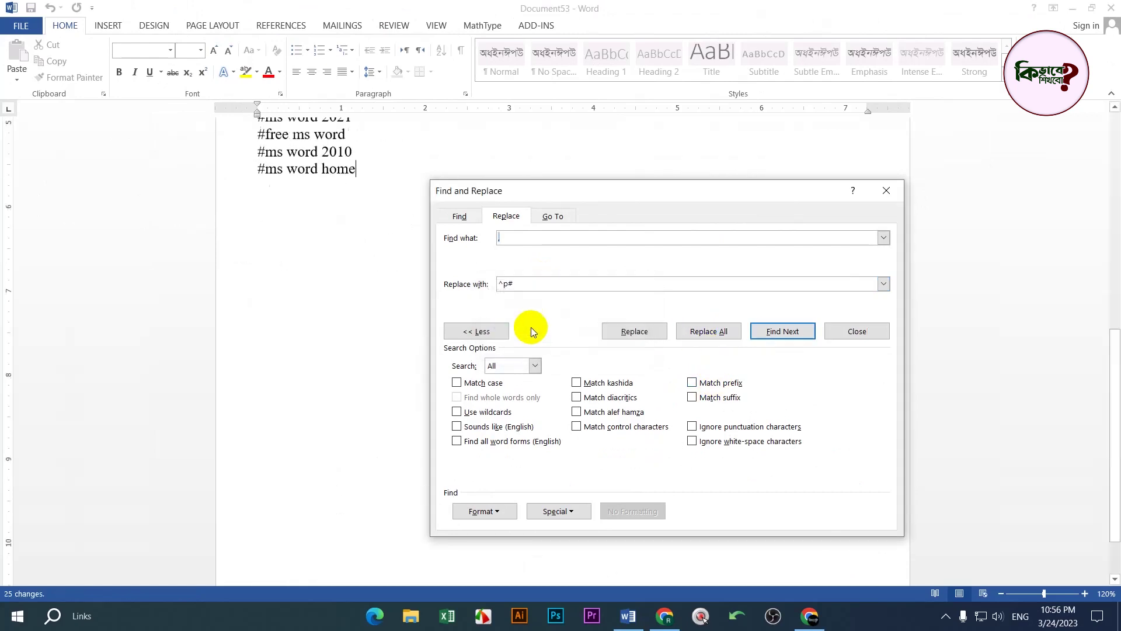
pyautogui.click(886, 191)
# Add the missing # in front of "ms word" on the first line of the tag list
pyautogui.scroll(8, 434, 226)
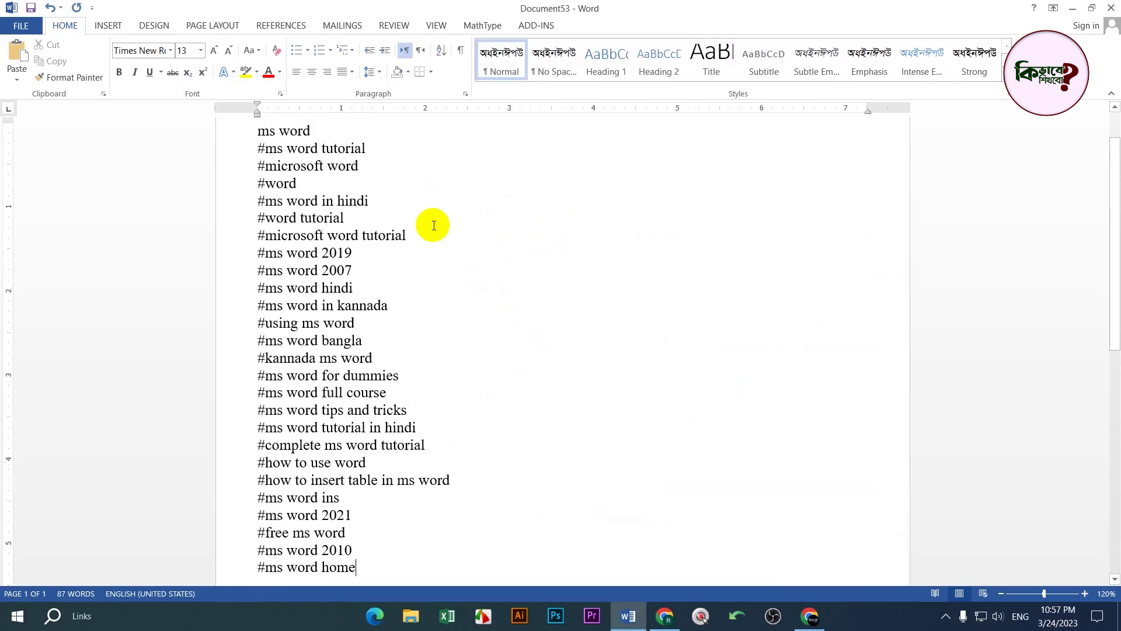
pyautogui.scroll(1, 357, 266)
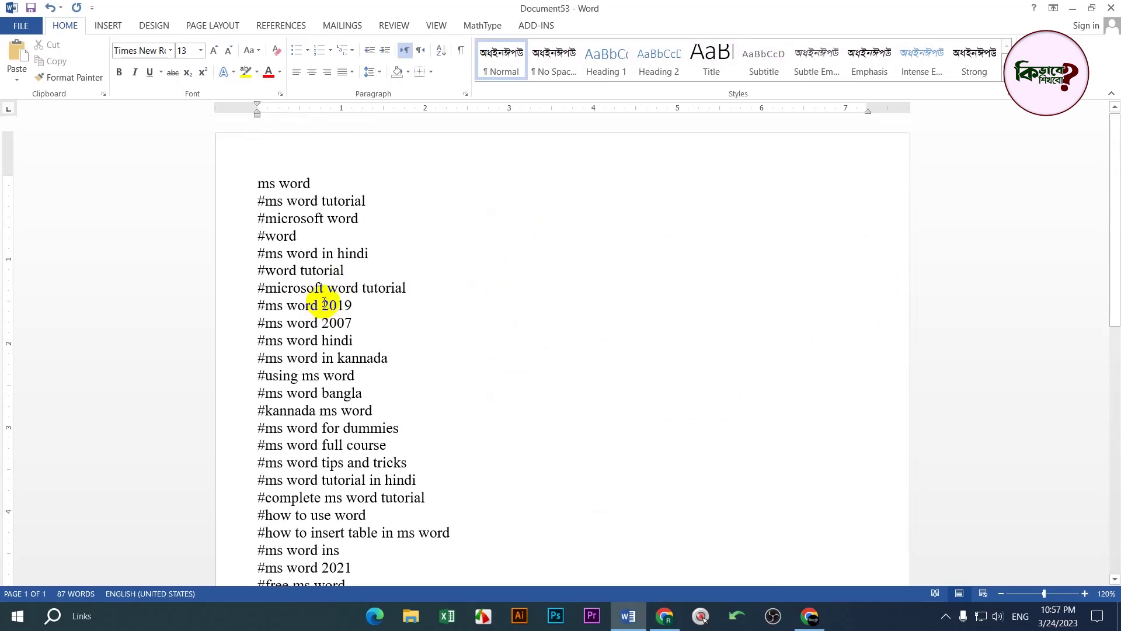
pyautogui.click(251, 182)
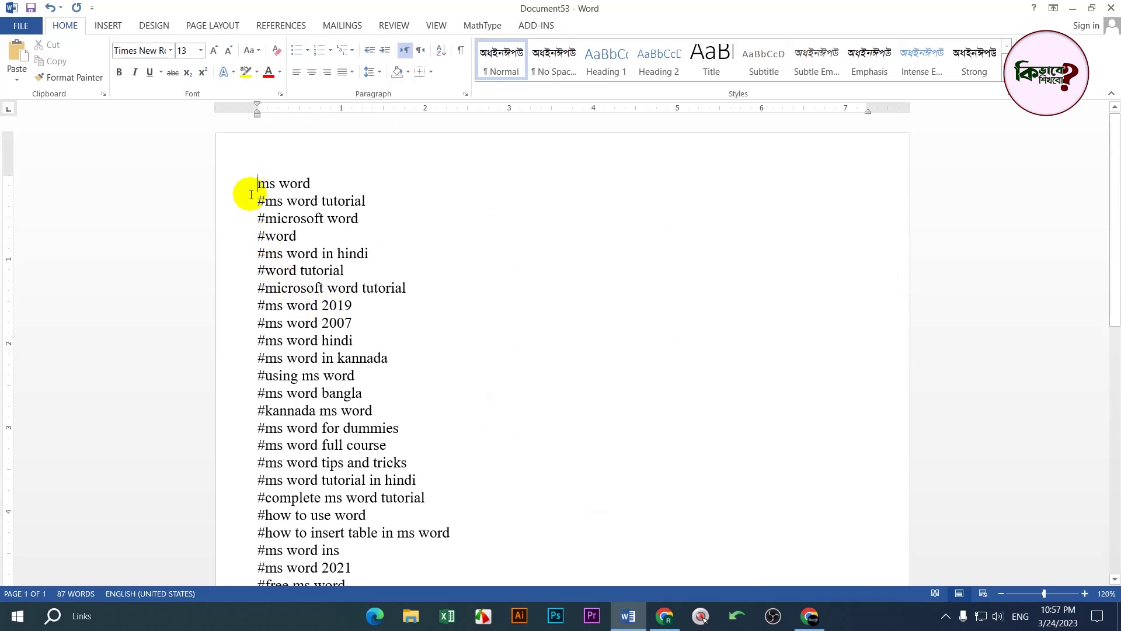
pyautogui.write('#')
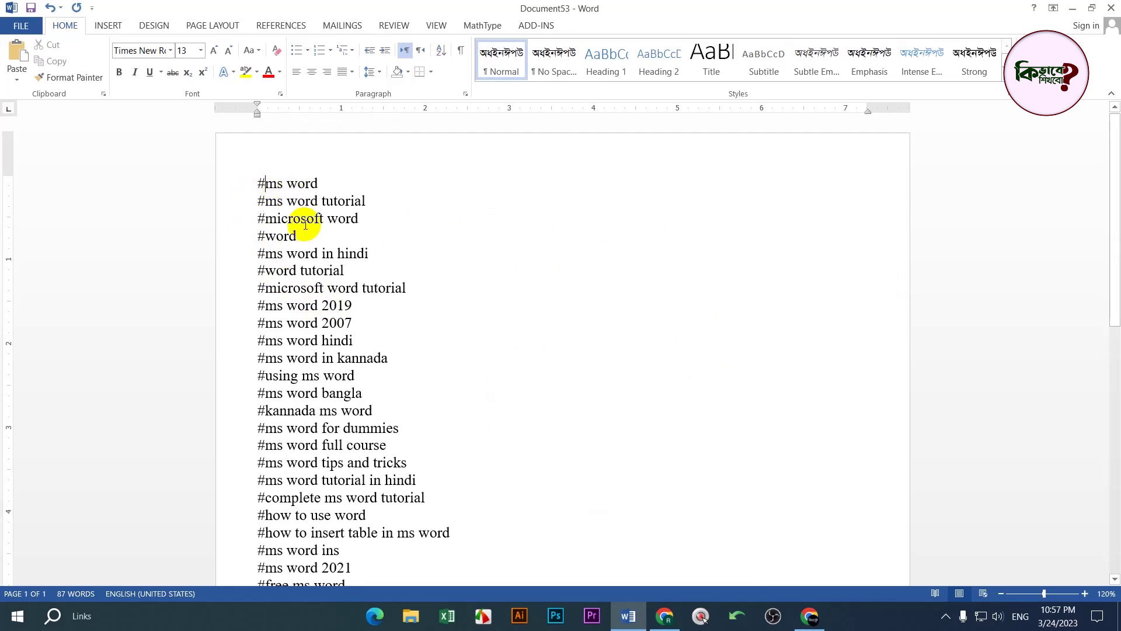
# Try replacing the space in the first hashtag, "#ms word", with an underscore, and undo that edit
pyautogui.scroll(-6, 351, 330)
pyautogui.scroll(6, 339, 408)
pyautogui.scroll(-1, 351, 338)
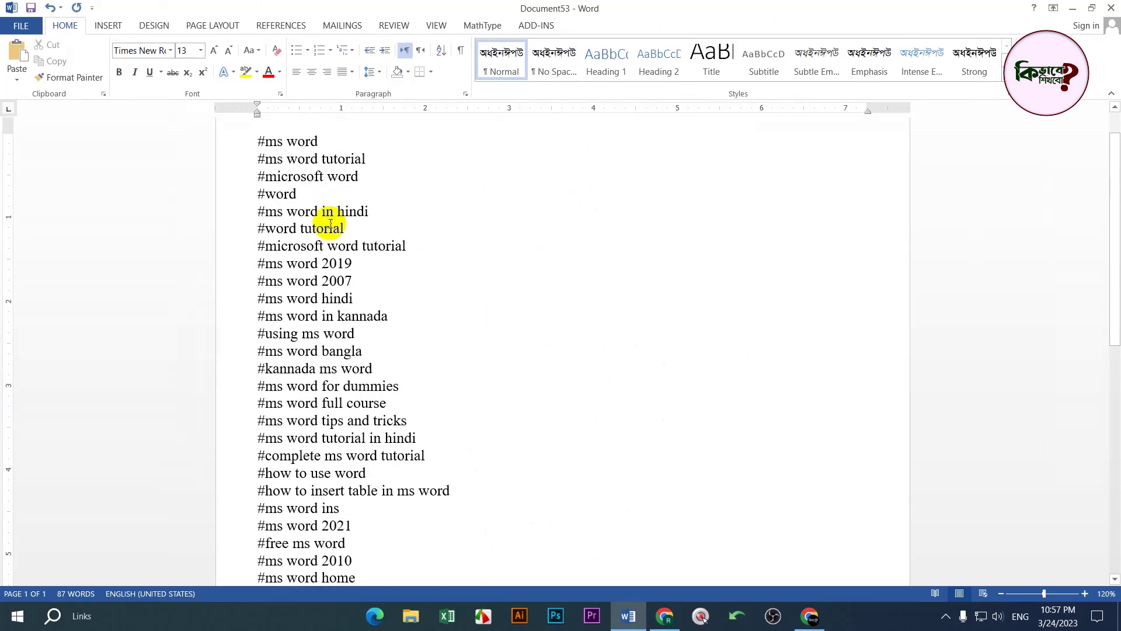
pyautogui.click(284, 140)
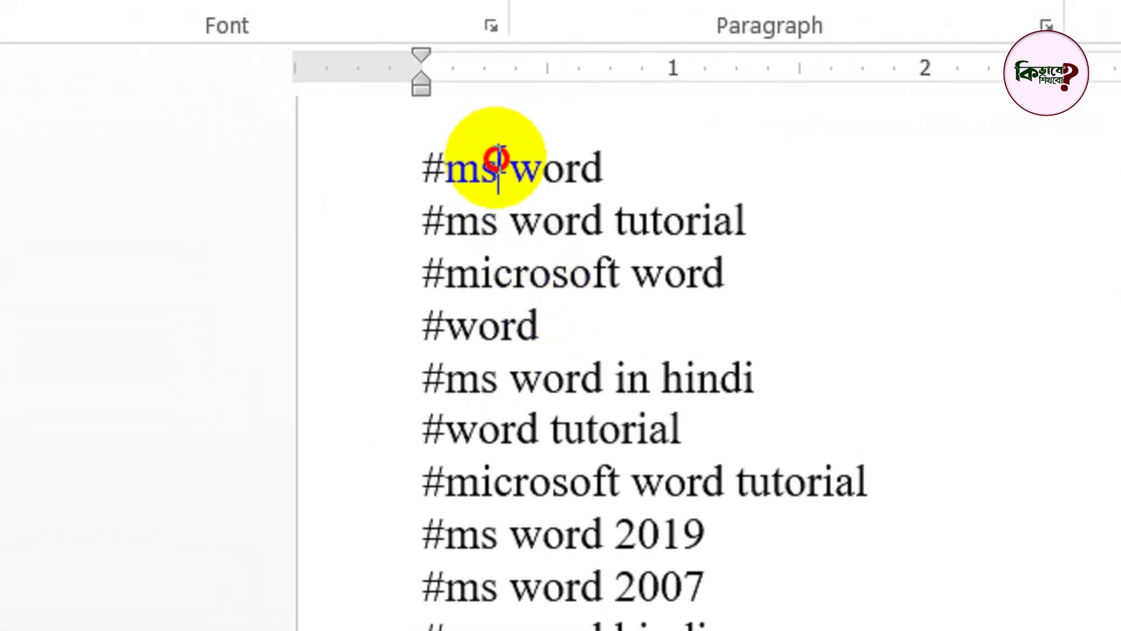
pyautogui.click(500, 228)
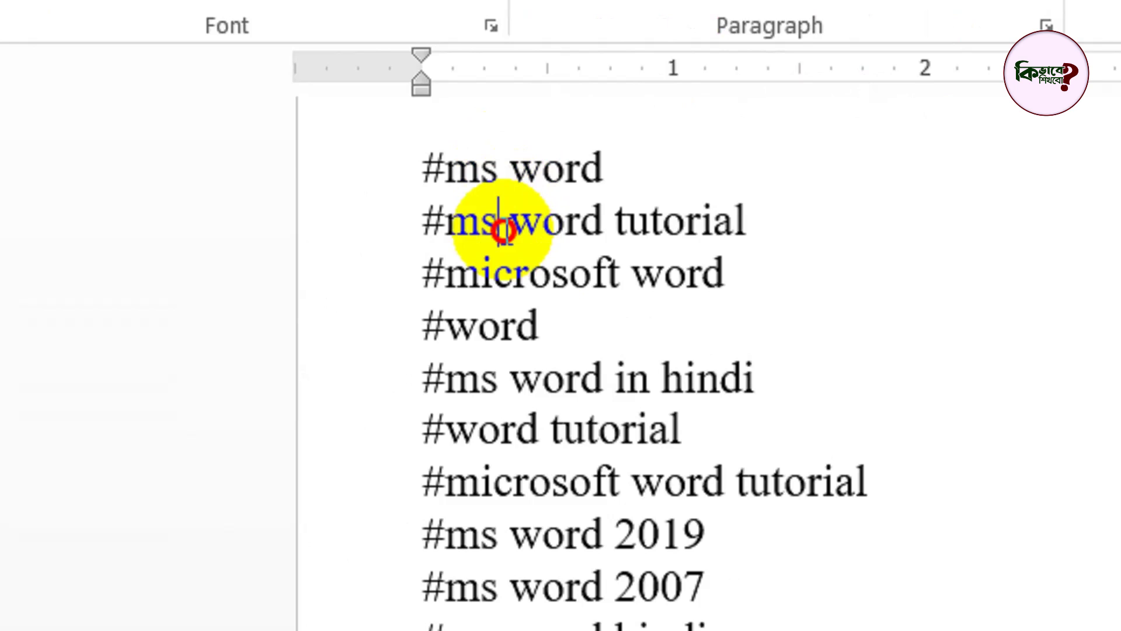
pyautogui.click(808, 228)
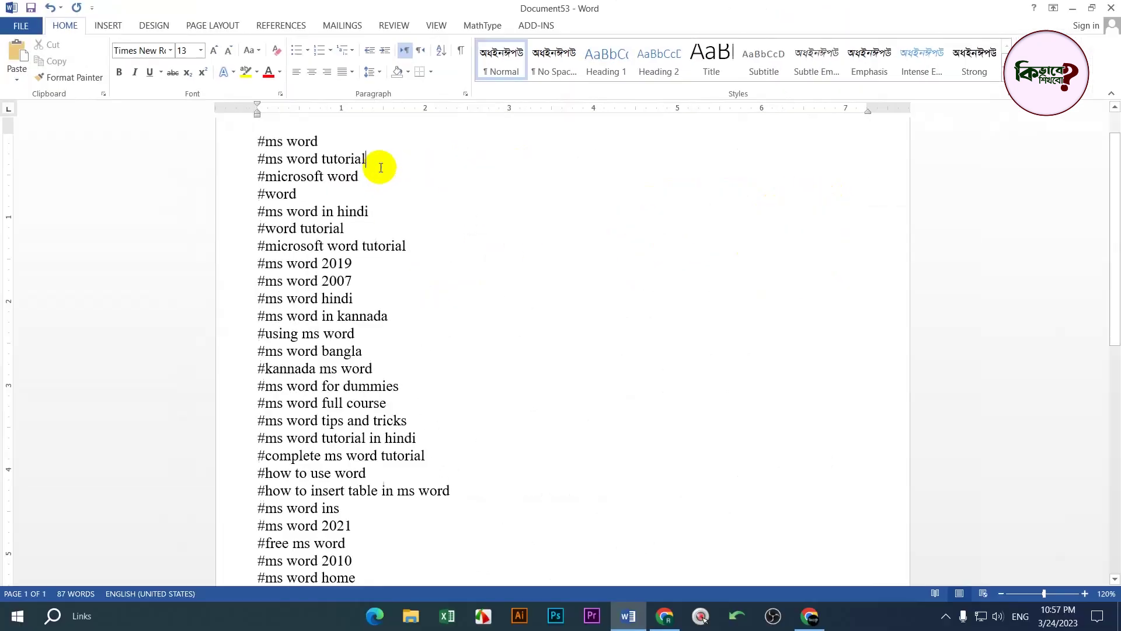
pyautogui.moveTo(283, 146); pyautogui.dragTo(288, 146)
pyautogui.write('_')
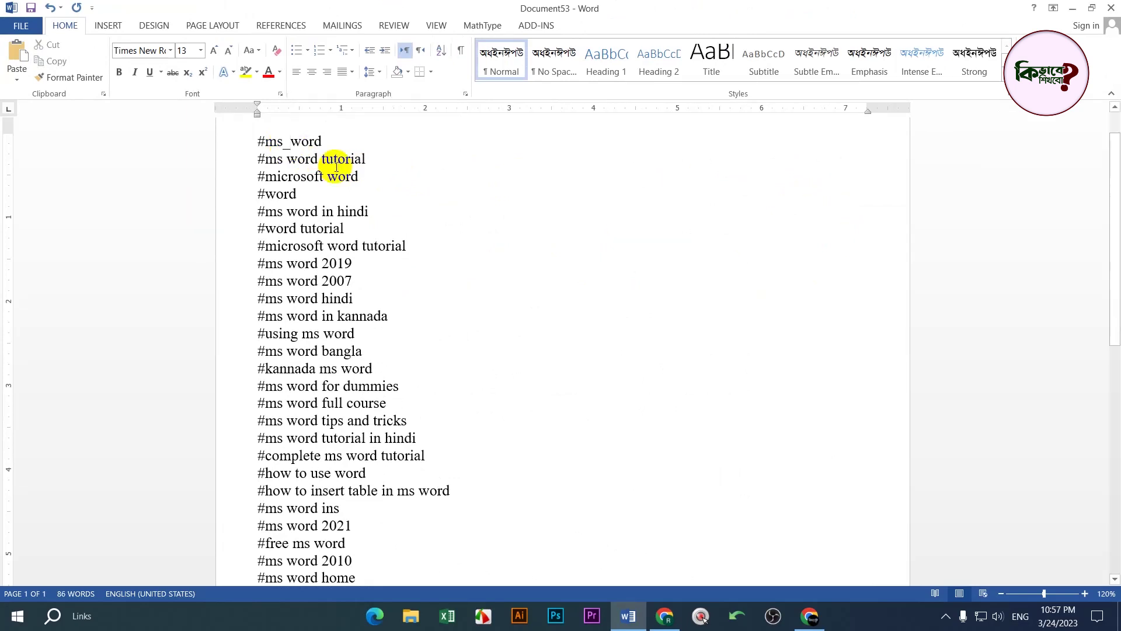
pyautogui.hotkey('ctrl', 'z')
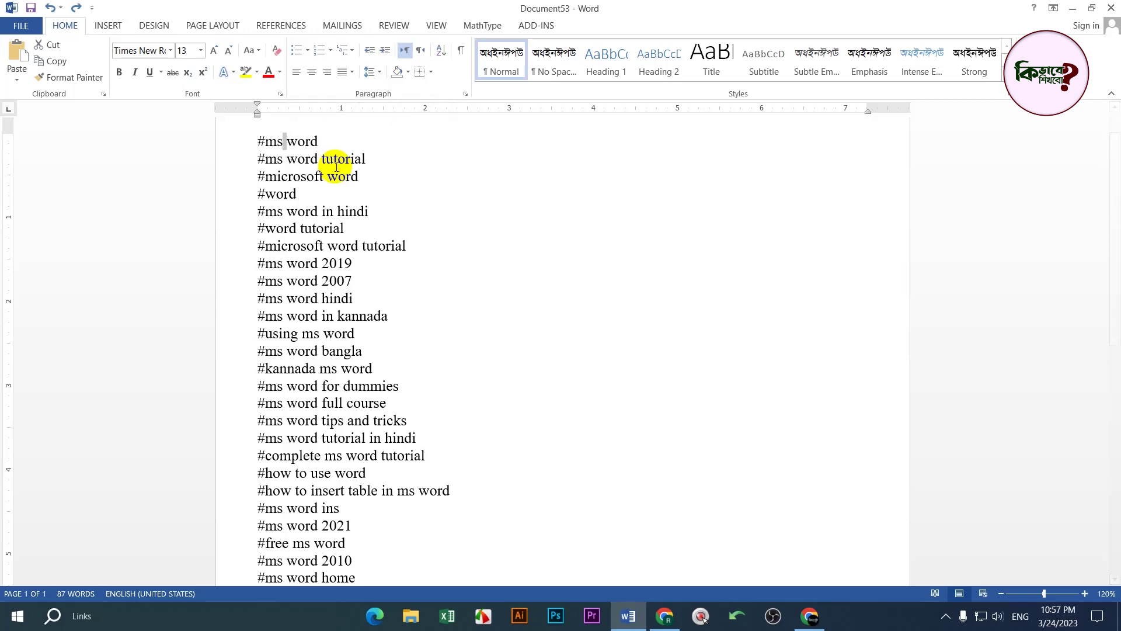
# Replace every space in the hashtag list with an underscore (_) using Find and Replace, searching the whole document
pyautogui.hotkey('ctrl', 'h')
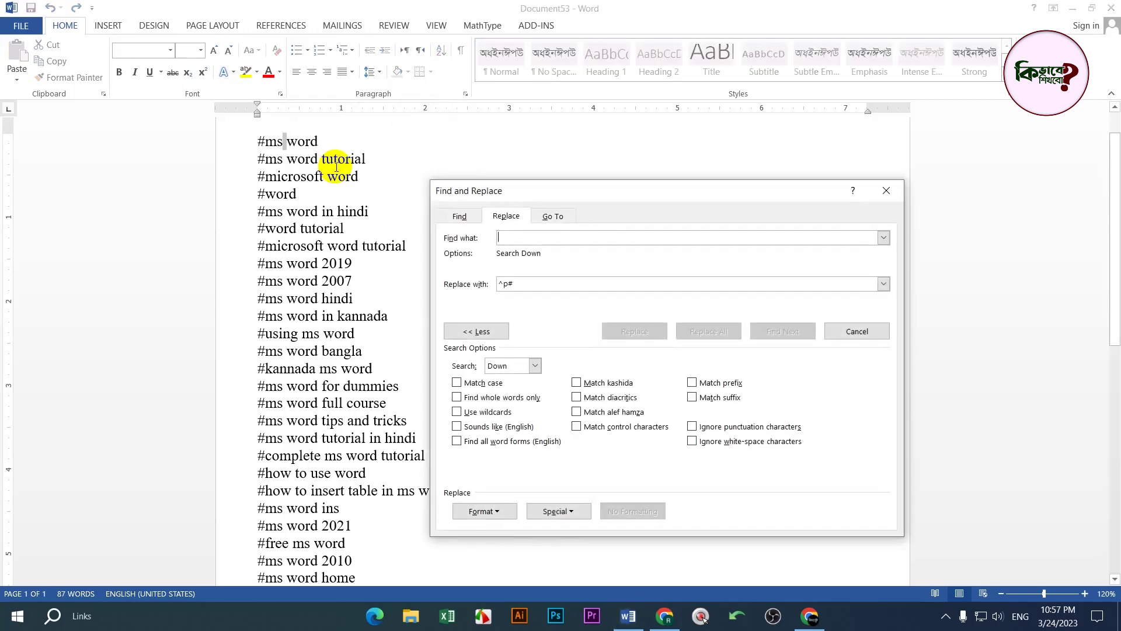
pyautogui.moveTo(593, 192); pyautogui.dragTo(577, 135)
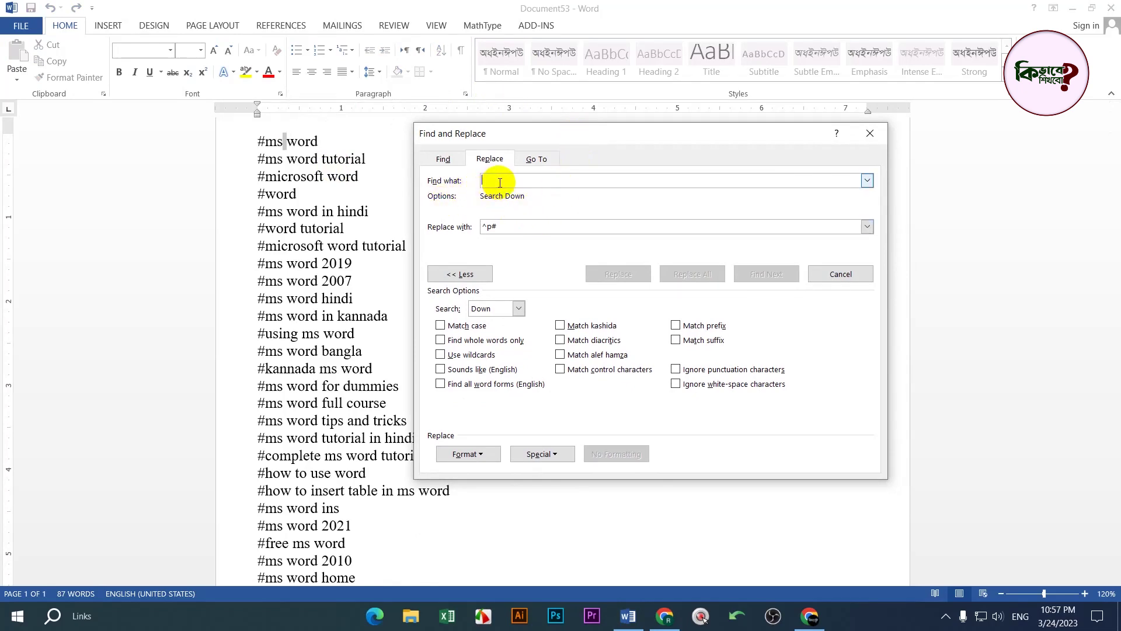
pyautogui.moveTo(518, 226); pyautogui.dragTo(482, 226)
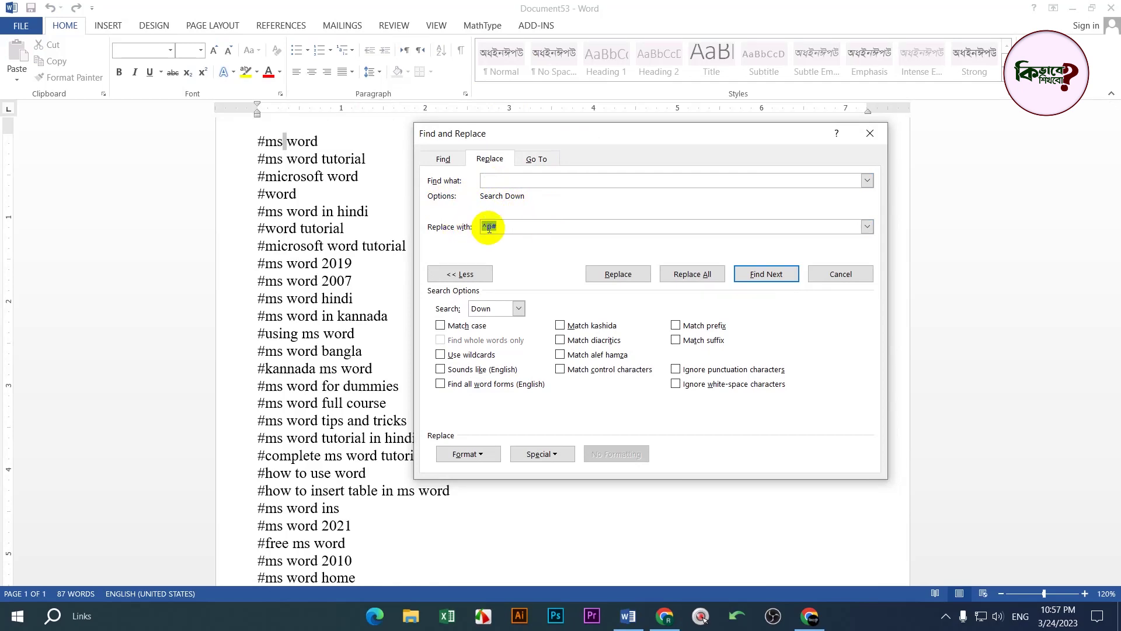
pyautogui.press('BackSpace')
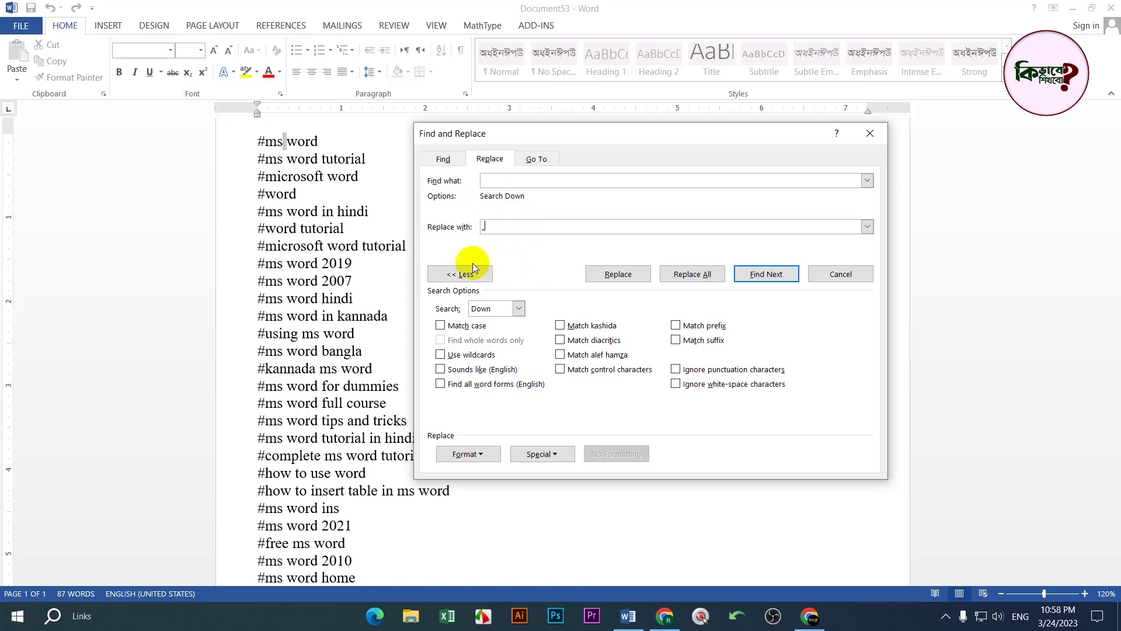
pyautogui.click(690, 275)
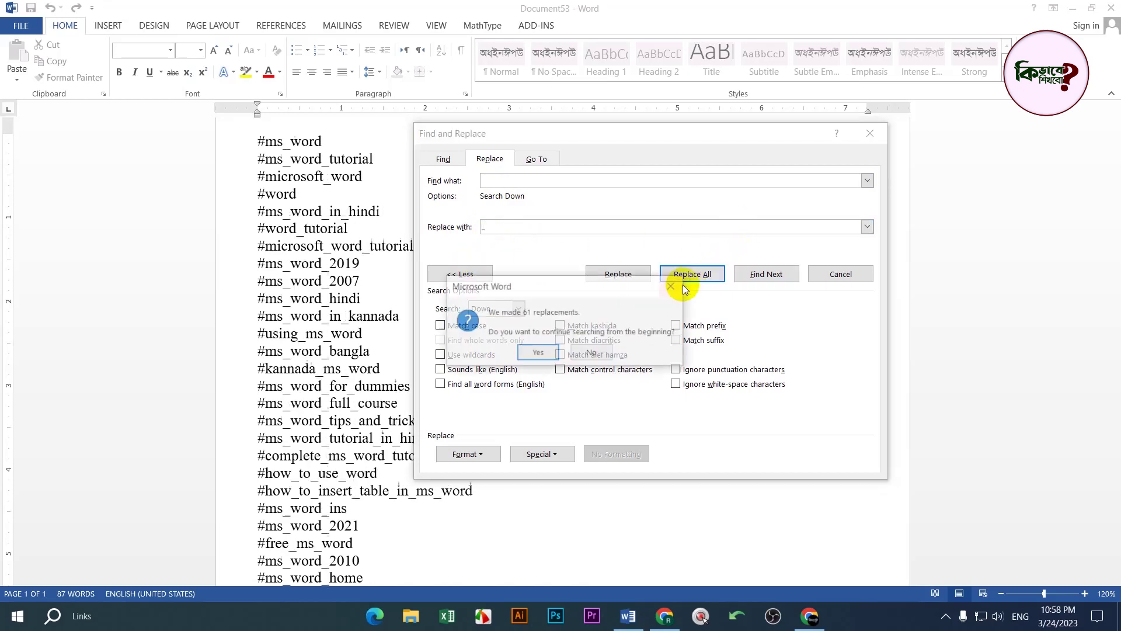
pyautogui.click(543, 353)
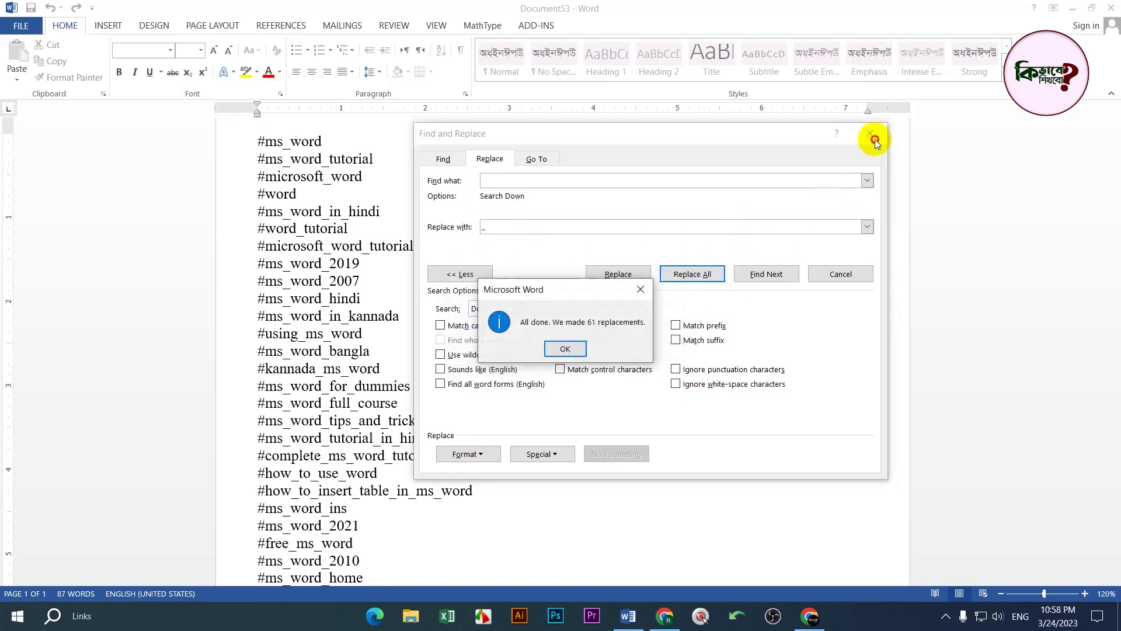
pyautogui.click(565, 348)
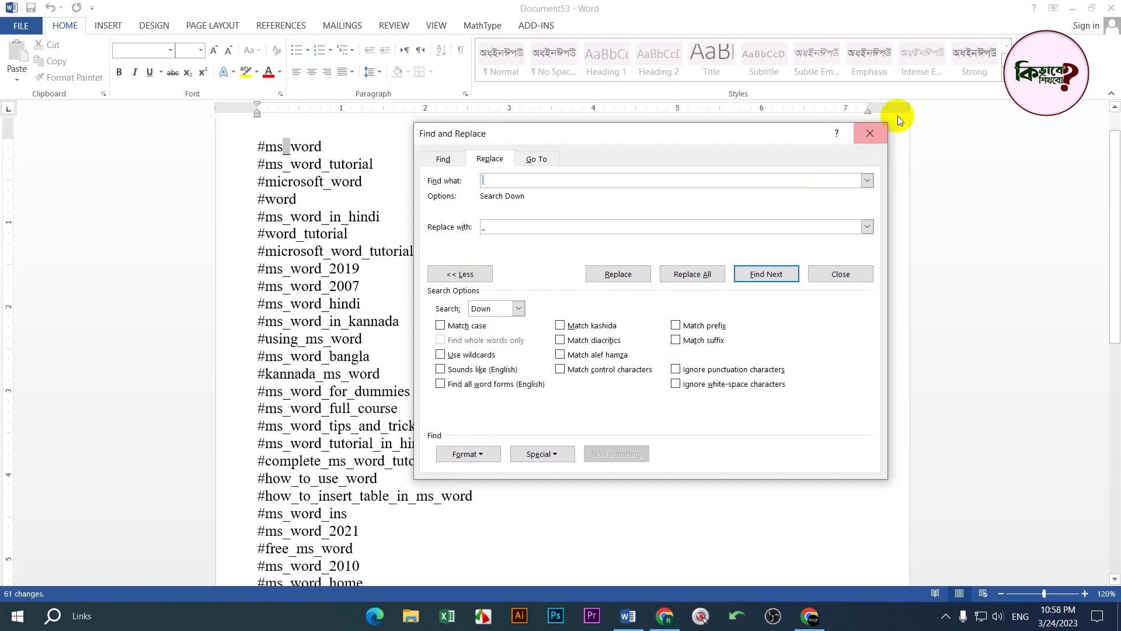
pyautogui.click(870, 134)
pyautogui.scroll(-4, 379, 365)
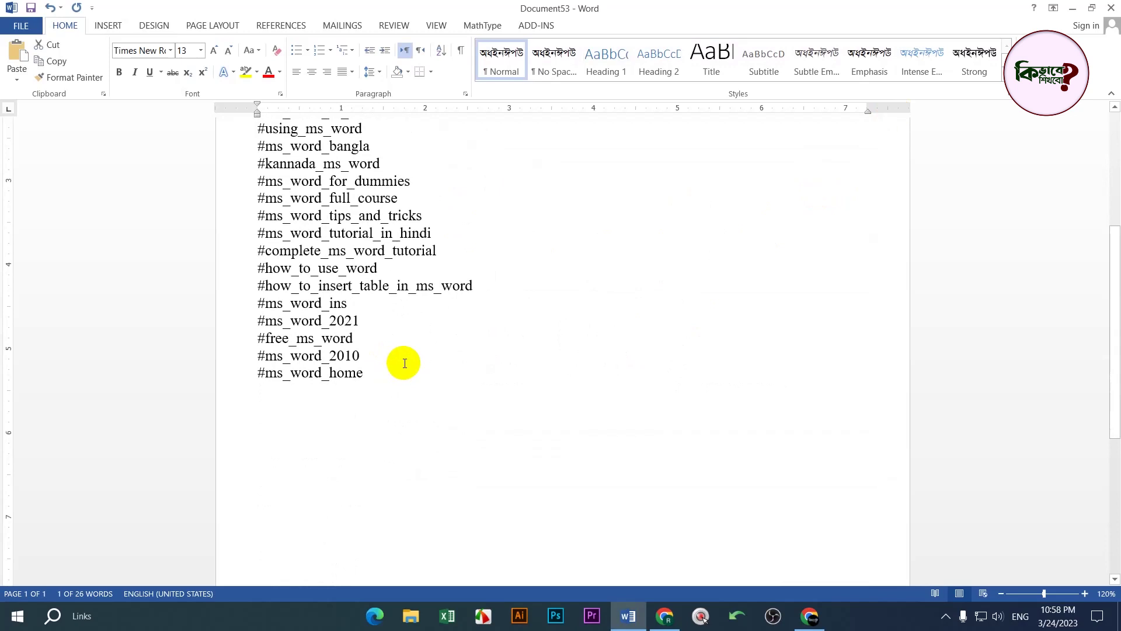
pyautogui.scroll(5, 405, 363)
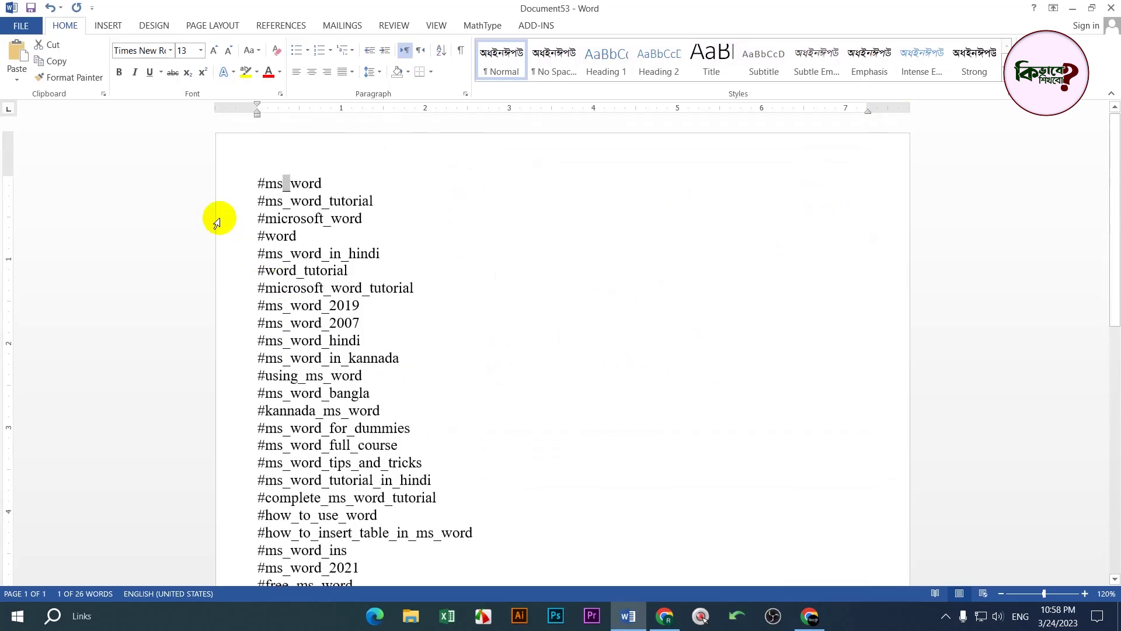